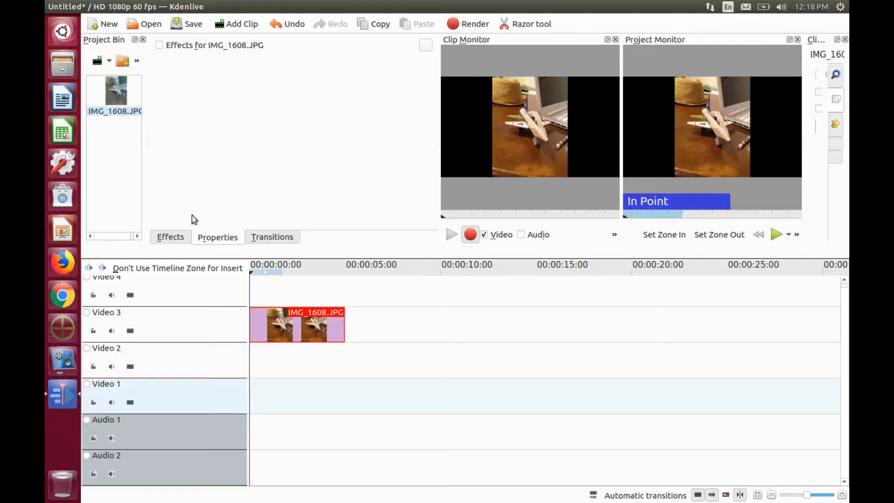
- Apply the Alpha shapes effect to the IMG_1608.JPG clip on Video 3 and set its shape to an ellipse
left_click(172, 238)
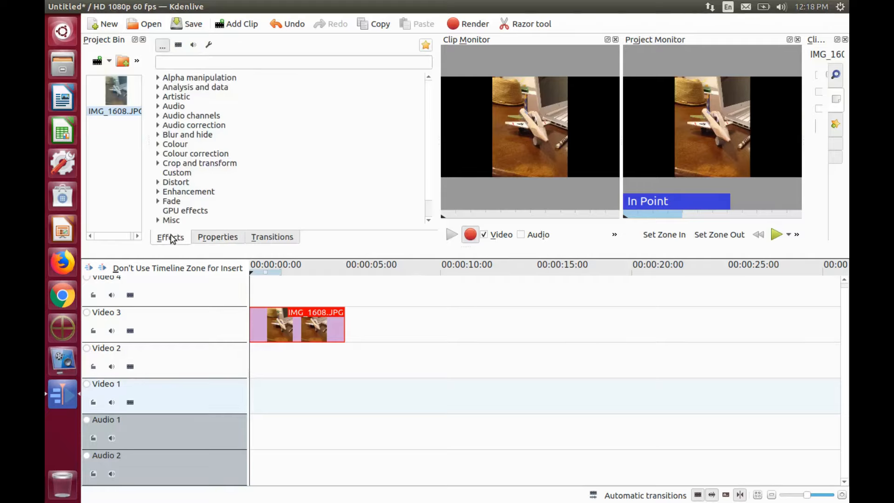
left_click(158, 78)
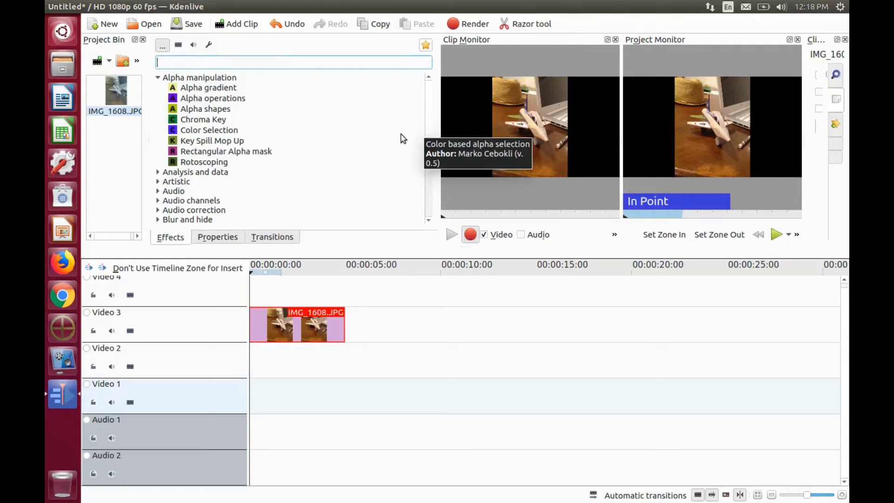
left_click_drag(235, 109, 302, 321)
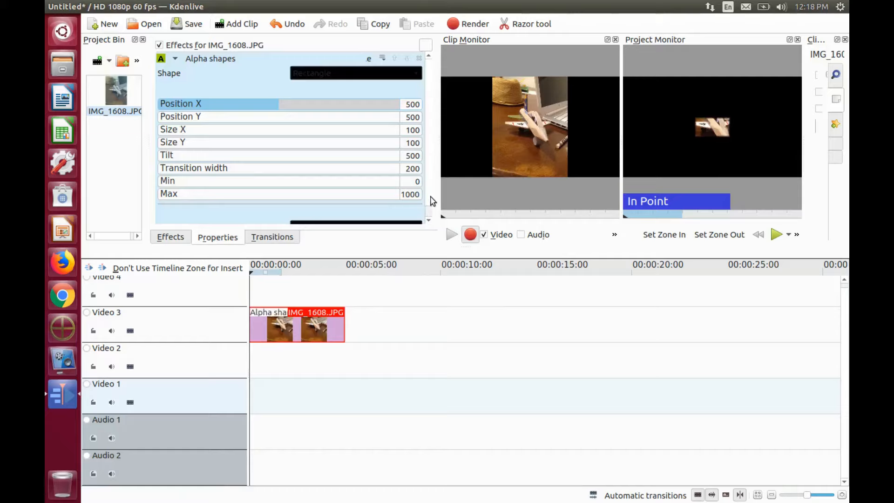
left_click(388, 78)
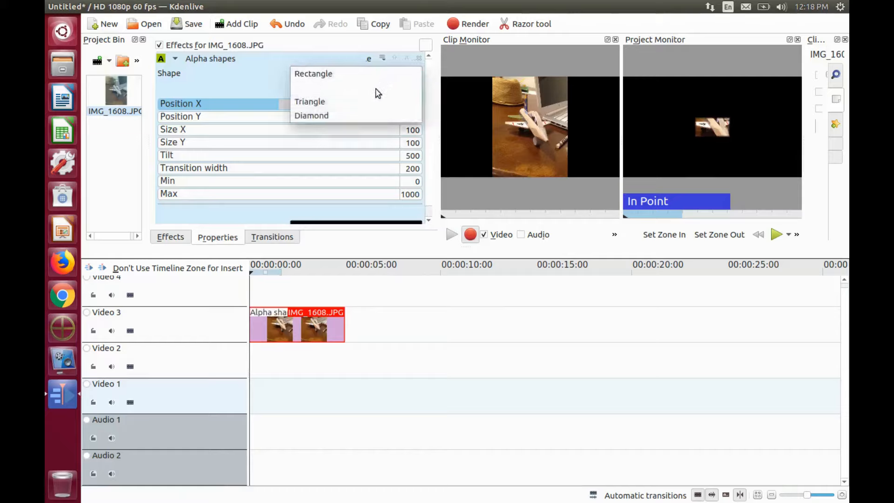
left_click(312, 91)
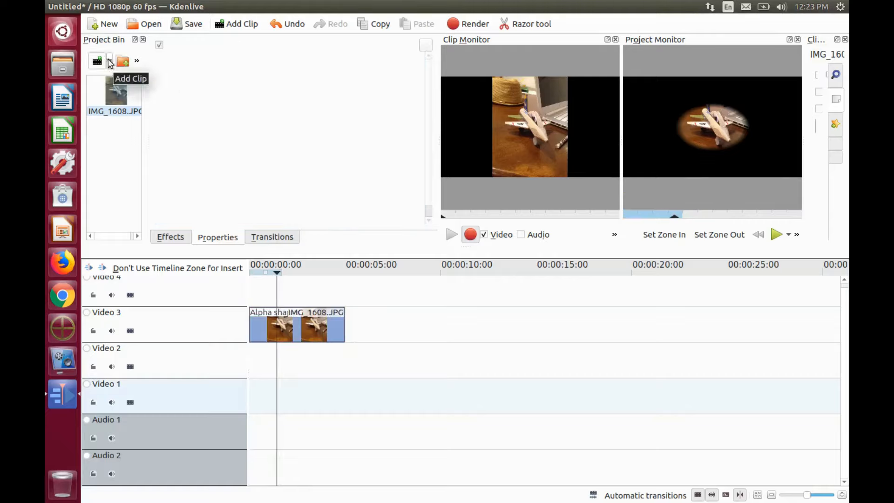
- Start a new title clip and show the project image as its background
left_click(109, 61)
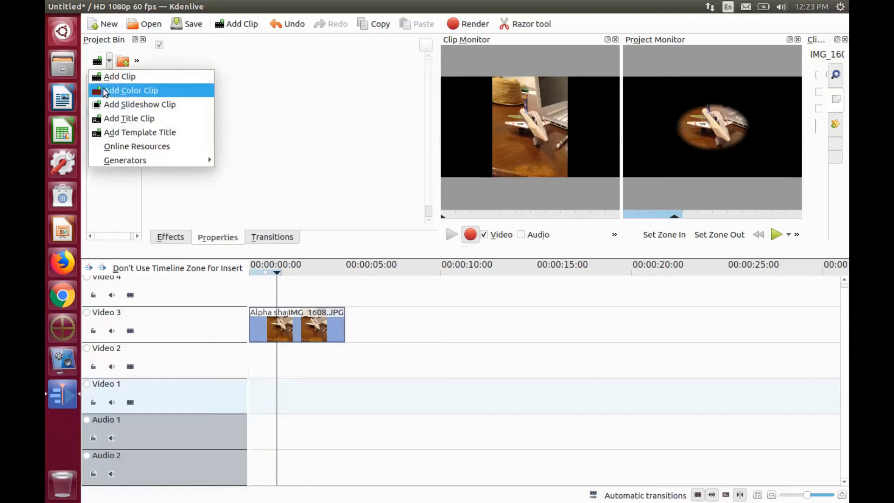
left_click(112, 122)
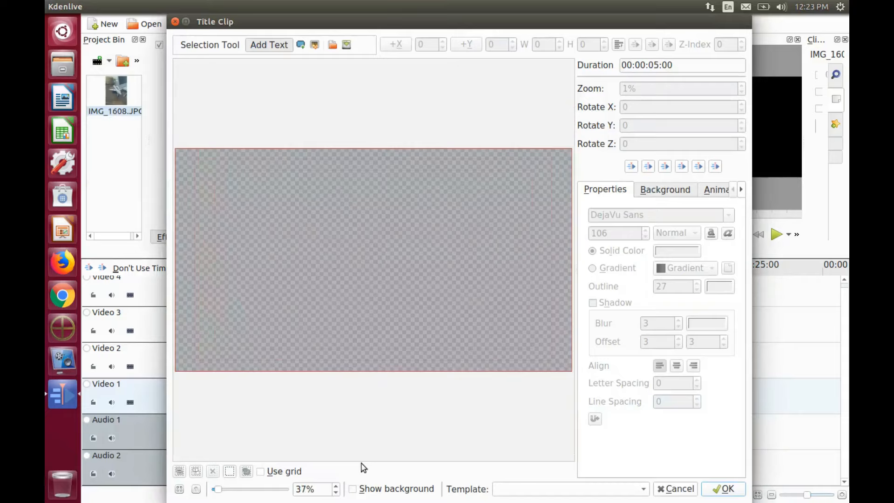
left_click(352, 490)
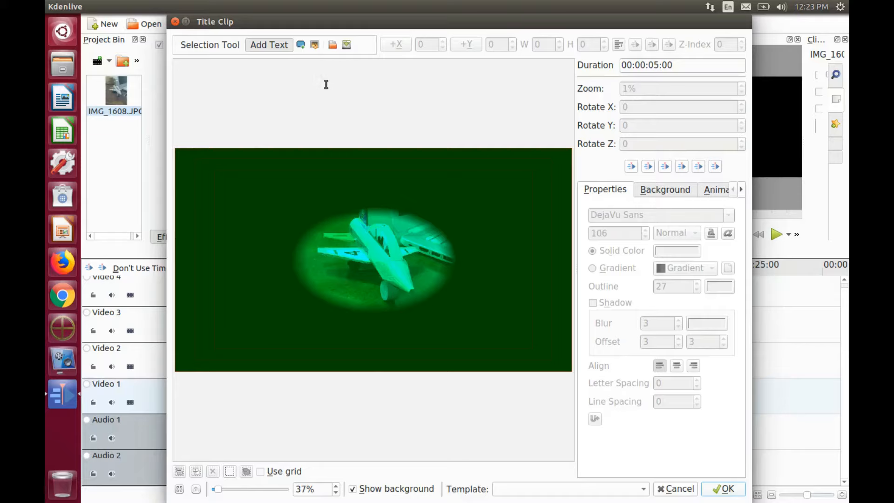
- Add the text "This Is Redfeather From" above the airplane image and set its X position to 280
left_click(302, 45)
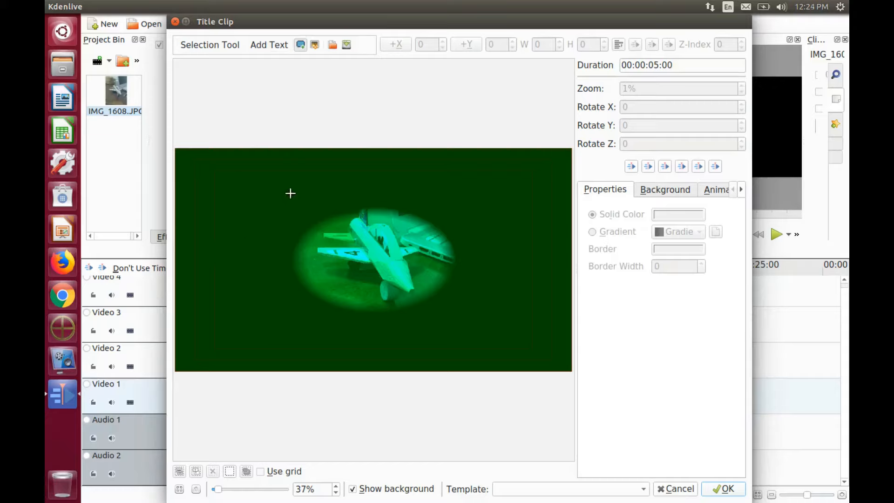
left_click(268, 44)
left_click(226, 174)
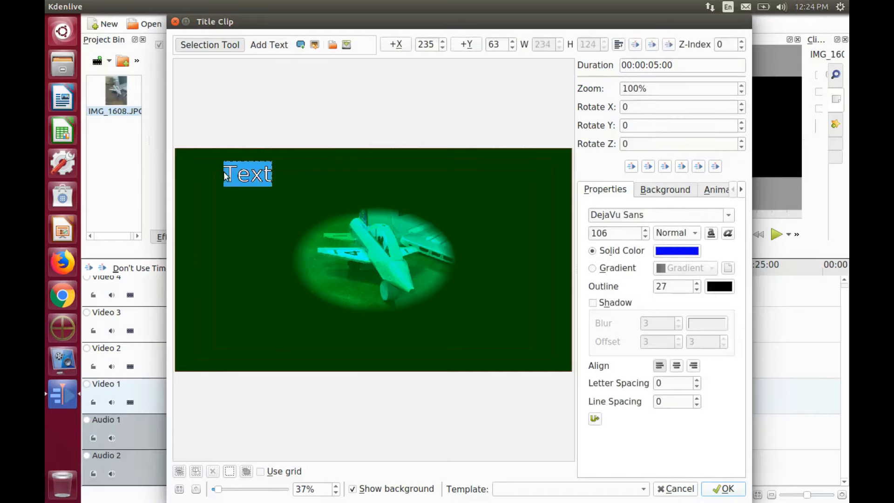
key("BackSpace")
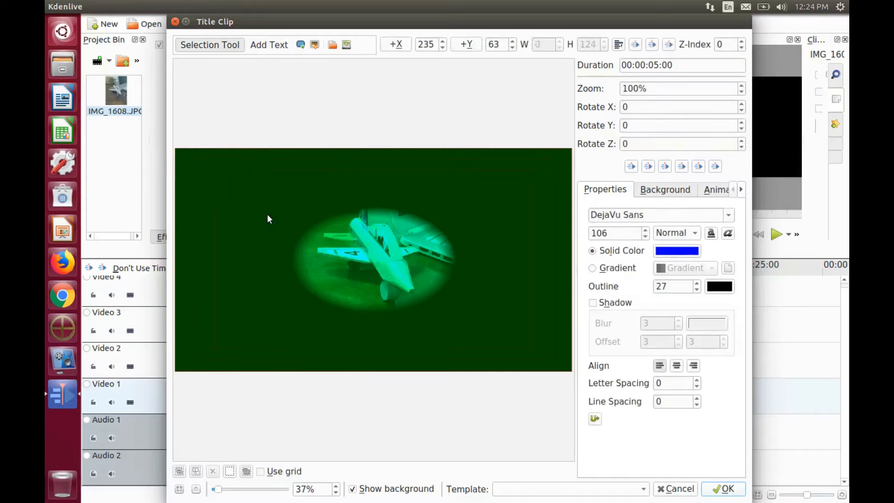
type("This Is Redfeather From")
left_click(442, 41)
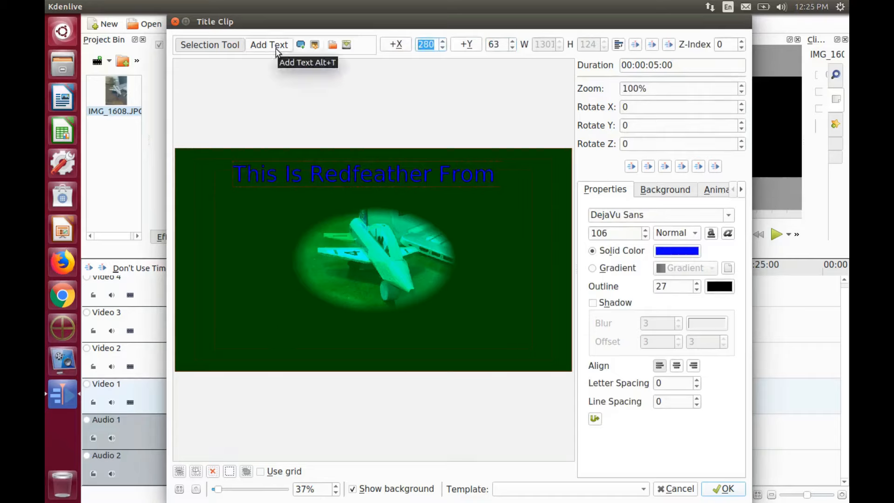
left_click(259, 210)
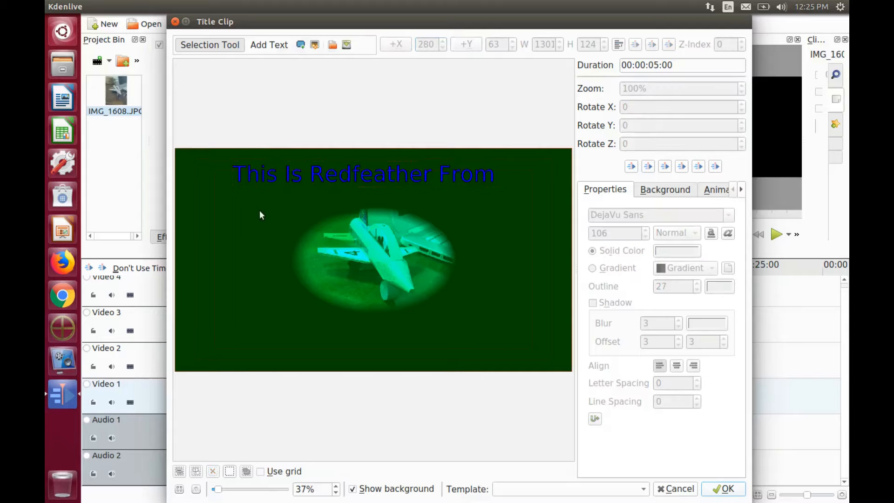
left_click(270, 50)
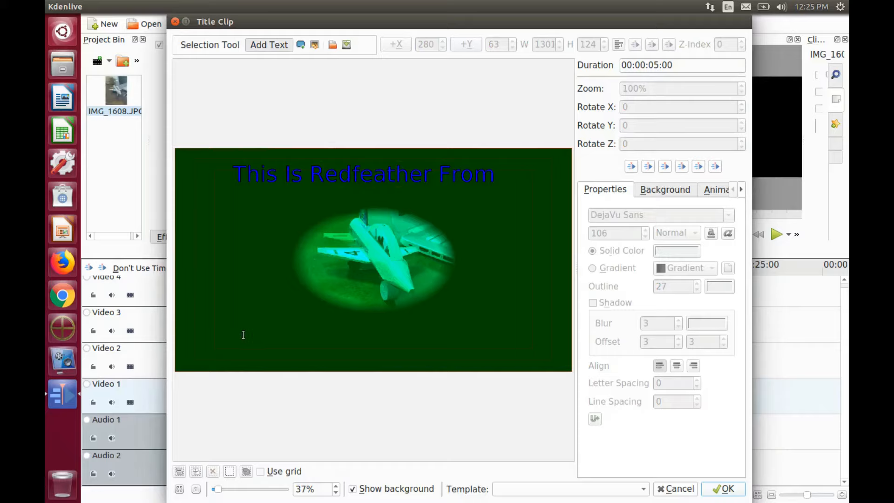
left_click(243, 338)
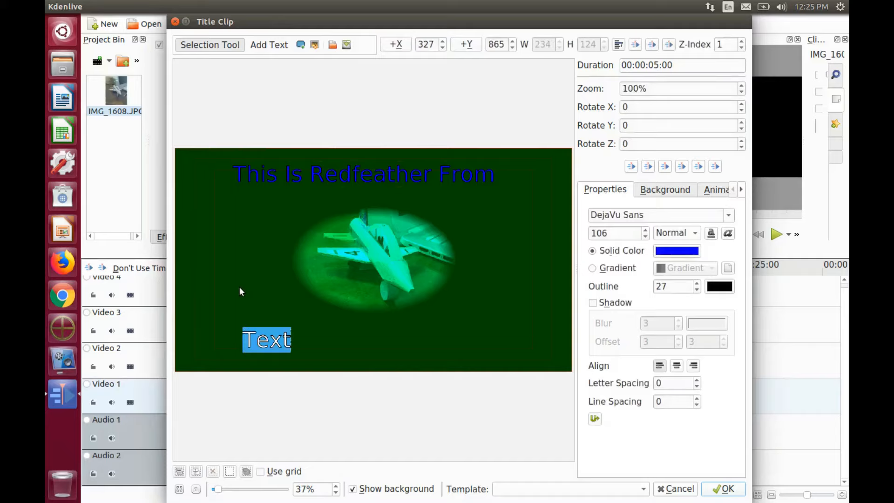
type("ht")
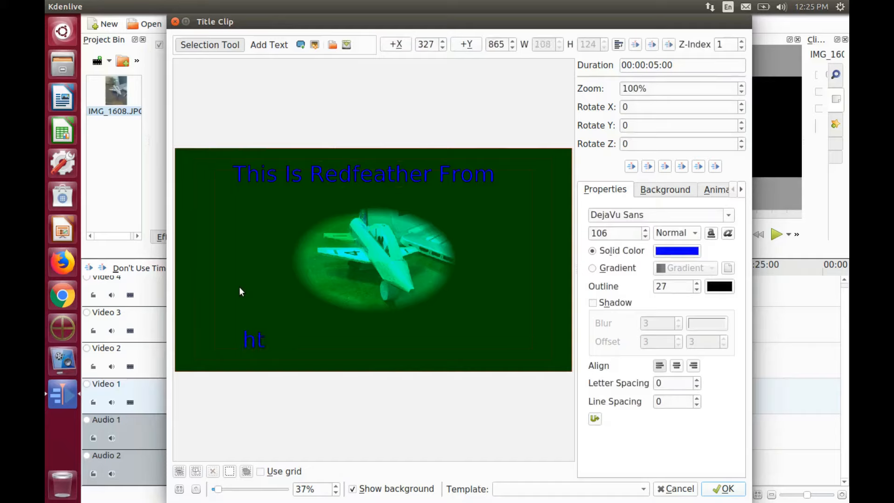
type("tp://grephaxs.com")
key("Tab")
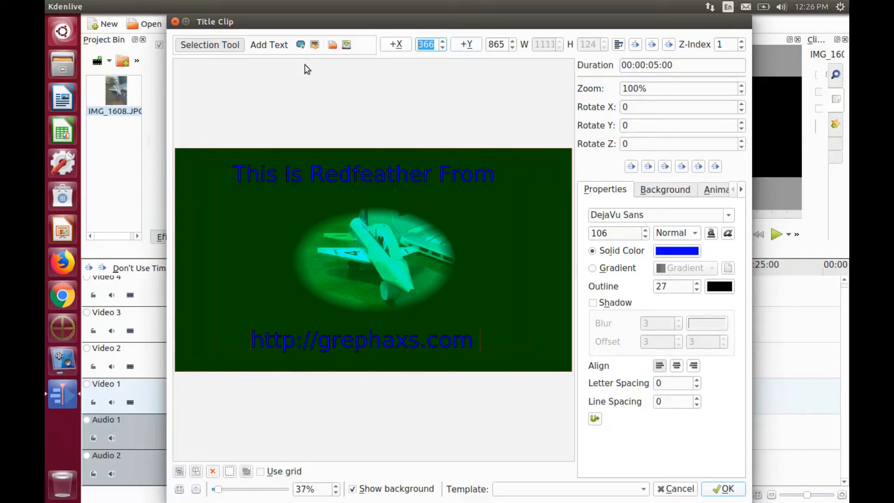
- Draw a dark red rectangle about 289 wide and 1068 high along the frame's left edge
key("alt+r")
left_click(666, 216)
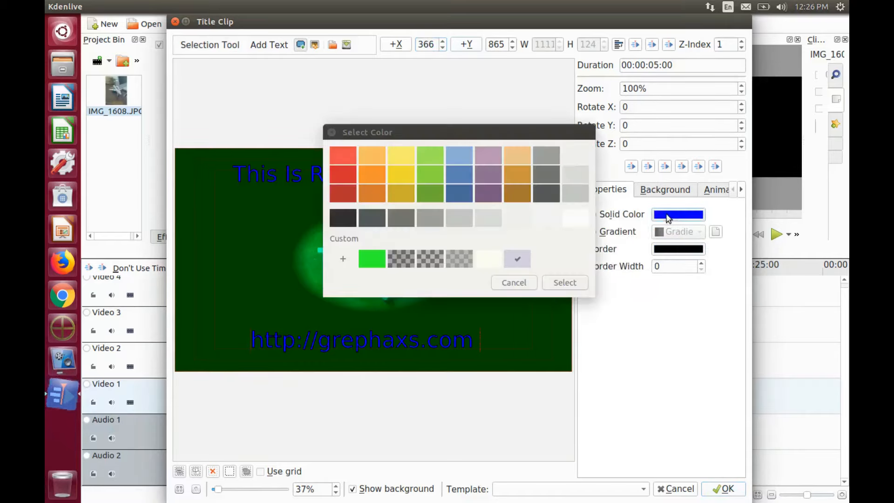
left_click(341, 194)
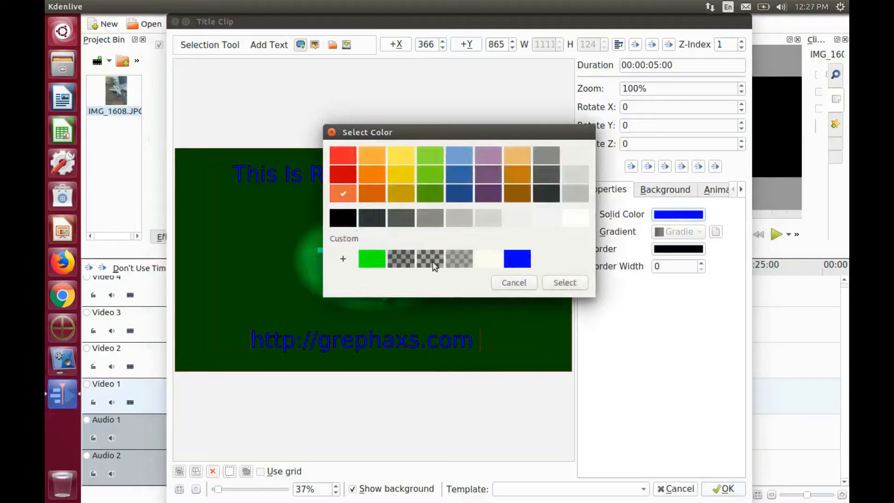
left_click(562, 282)
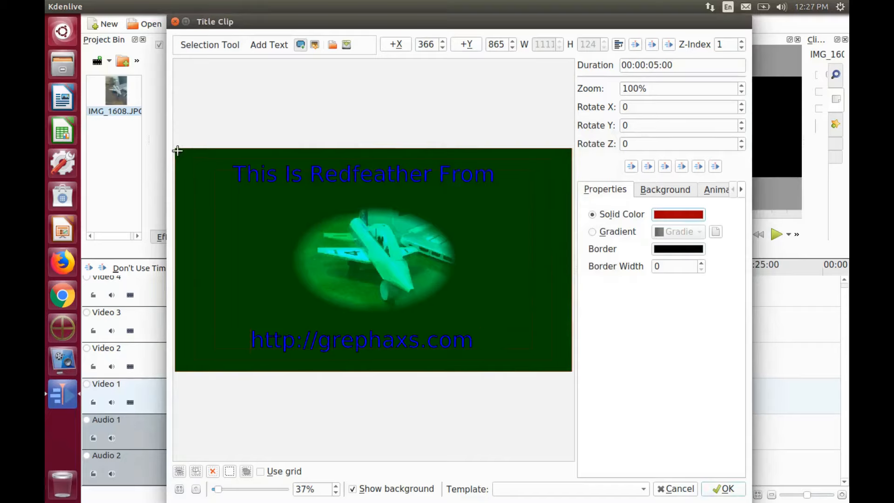
mouse_move(178, 150)
left_mouse_down()
mouse_move(191, 167)
mouse_move(236, 371)
left_mouse_up()
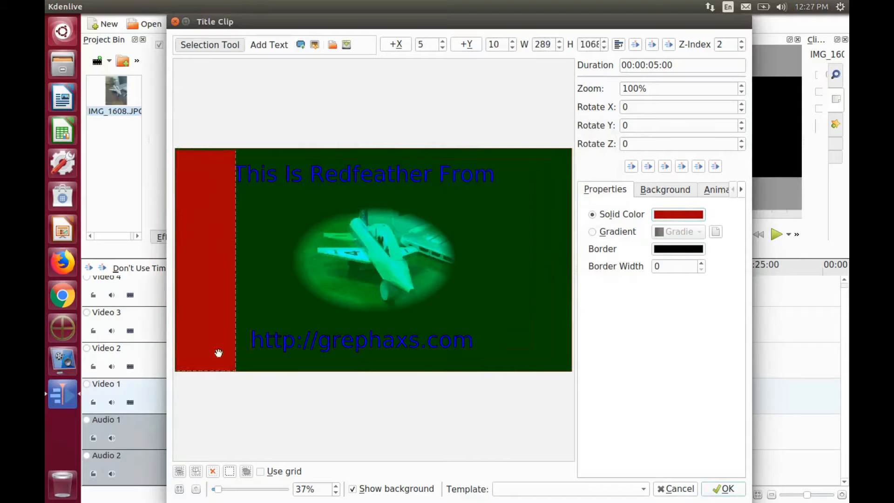
- Draw a matching red rectangle about 344 wide along the frame's right edge and stretch it to about 1079 high
left_click(315, 44)
left_click_drag(571, 147, 500, 371)
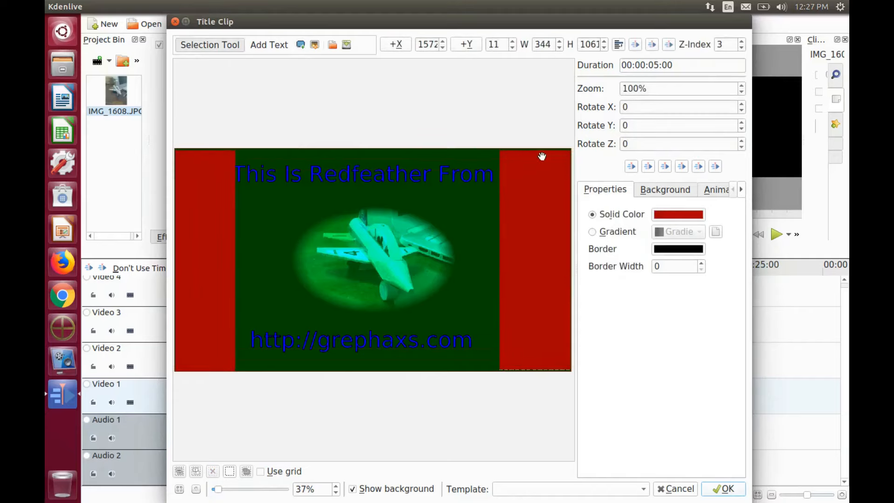
left_click_drag(542, 152, 542, 148)
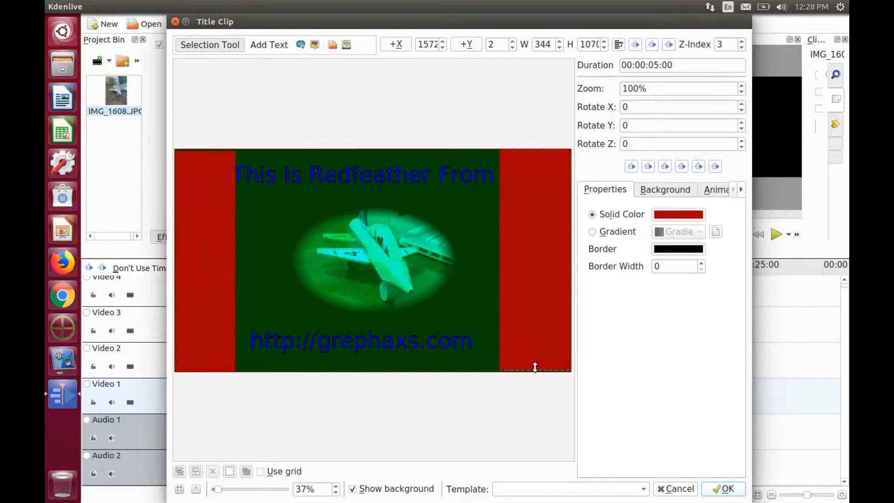
left_click_drag(535, 367, 535, 369)
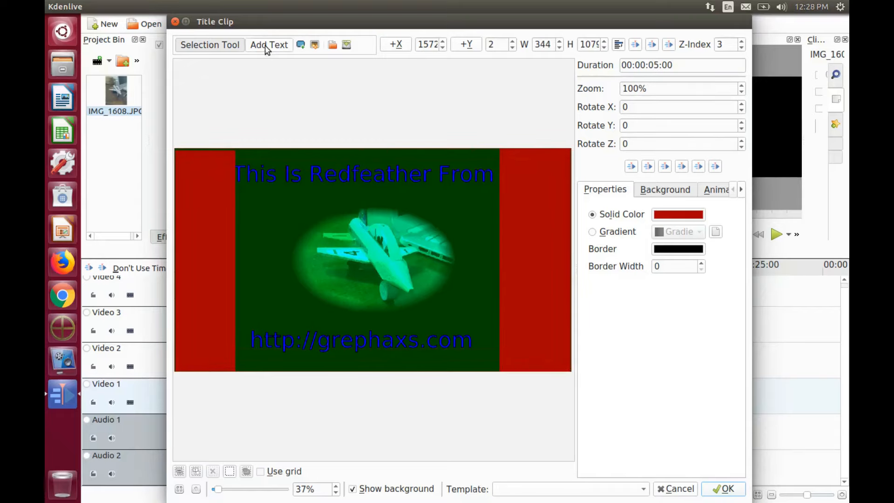
- Add the text "This" near the top of the right red rectangle
left_click(269, 44)
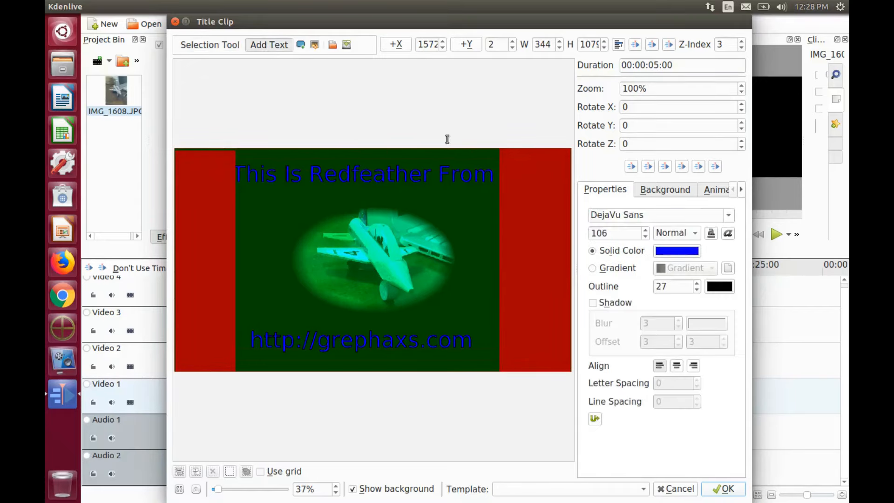
left_click(511, 176)
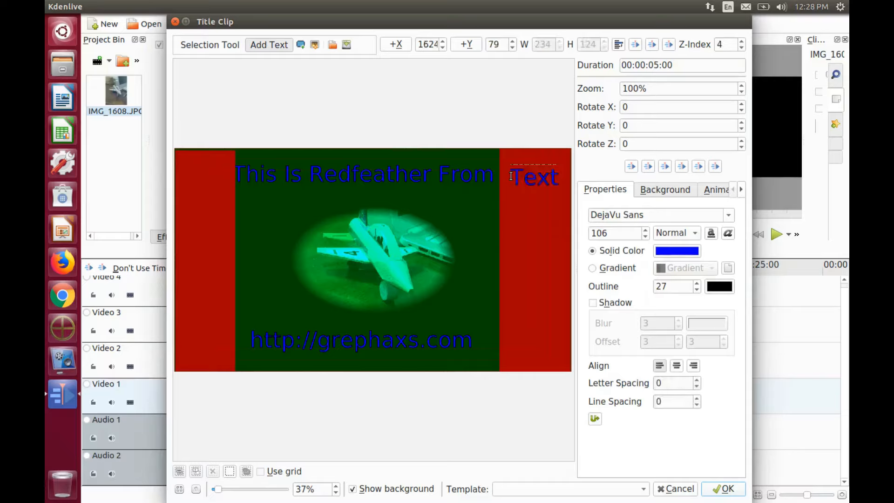
type("This")
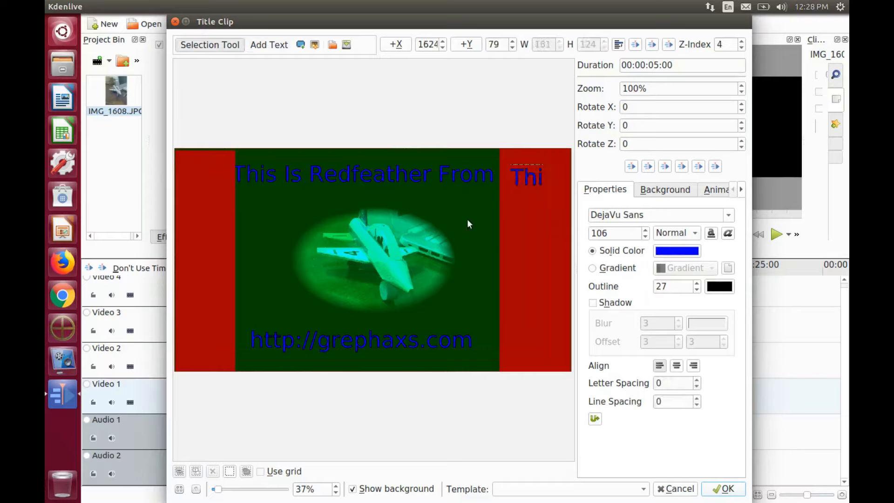
- Add the text "craft" below "This" on the right red rectangle and position it at X 1633, Y 387
left_click(525, 204)
left_click(518, 232)
type("craft")
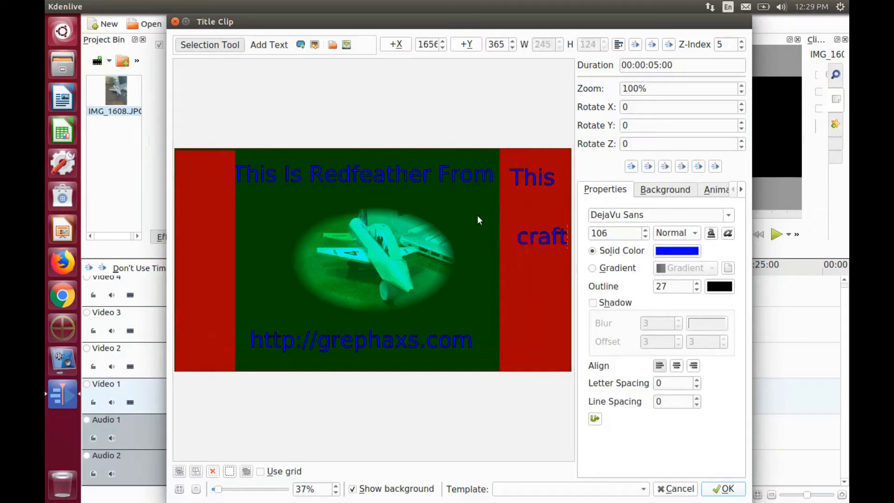
left_click(442, 48)
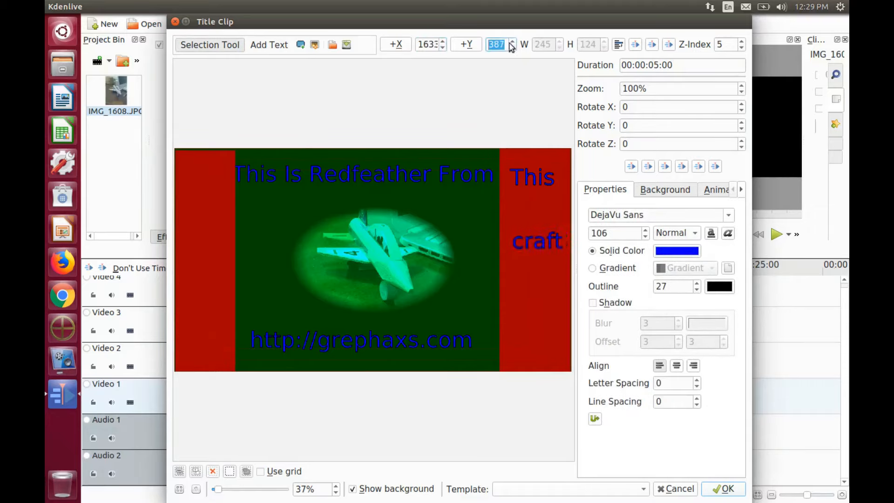
- Add the text "Is" in the green area beside the airplane, at about X 405, Y 571
left_click(535, 285)
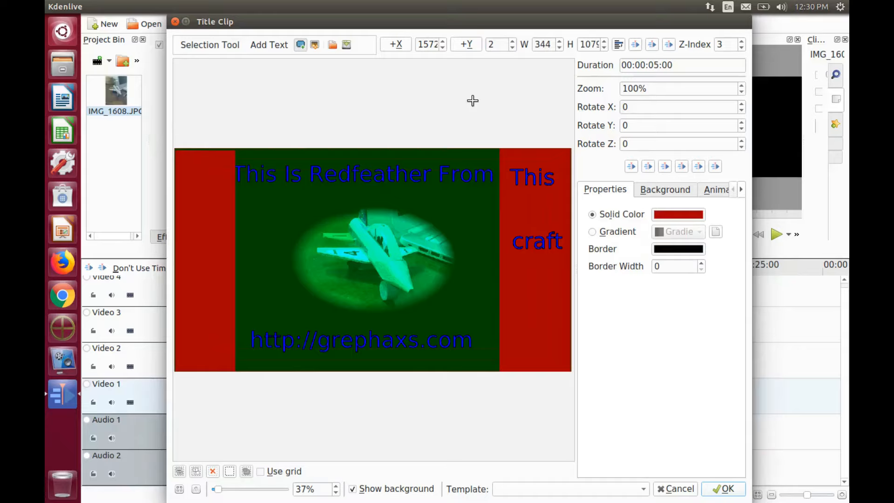
left_click(267, 47)
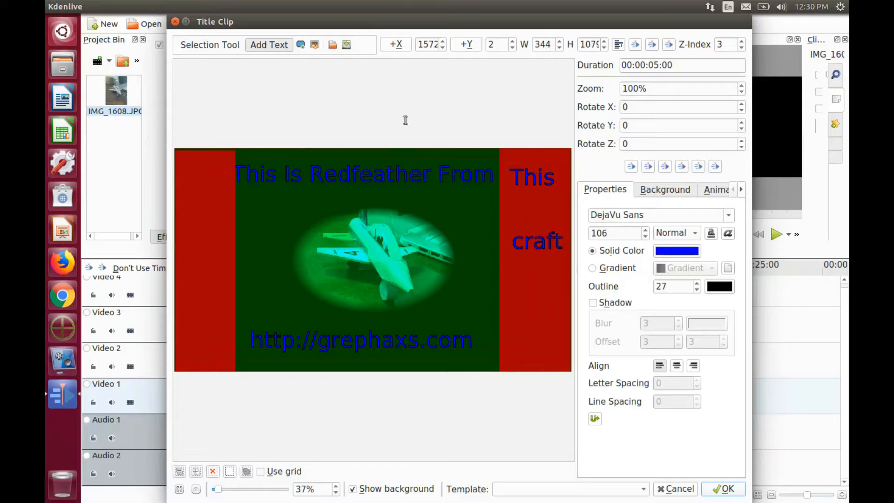
left_click(261, 269)
type("Is")
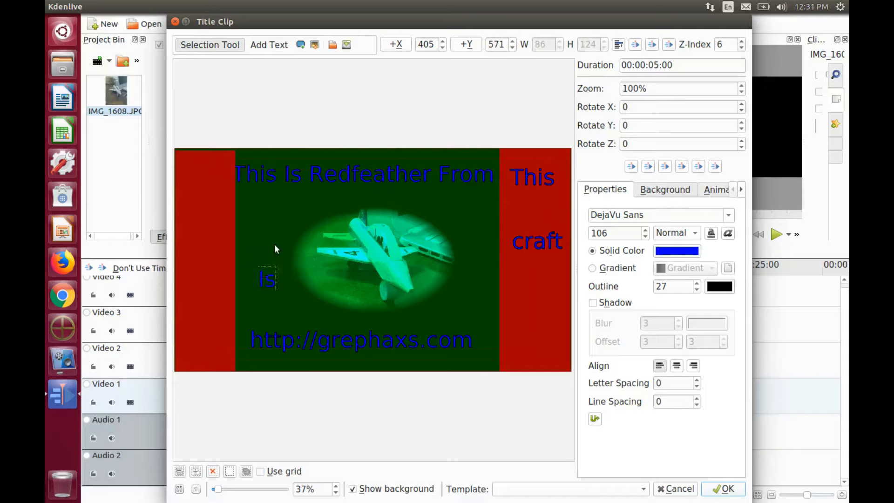
left_click(266, 298)
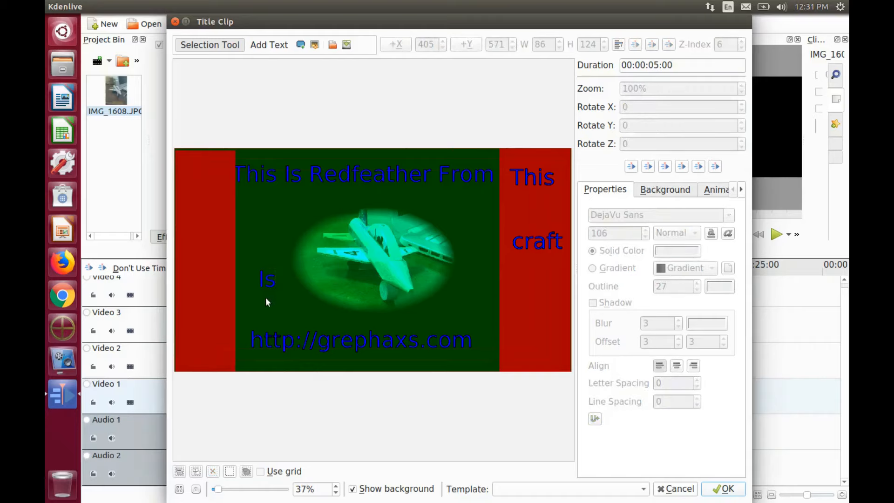
- Rotate the text "Is" by X 22, Y 43 and Z 41, and move it to about X 594, Y 660
scroll(638, 107, "up", 20)
scroll(743, 127, "up", 20)
scroll(744, 126, "up", 20)
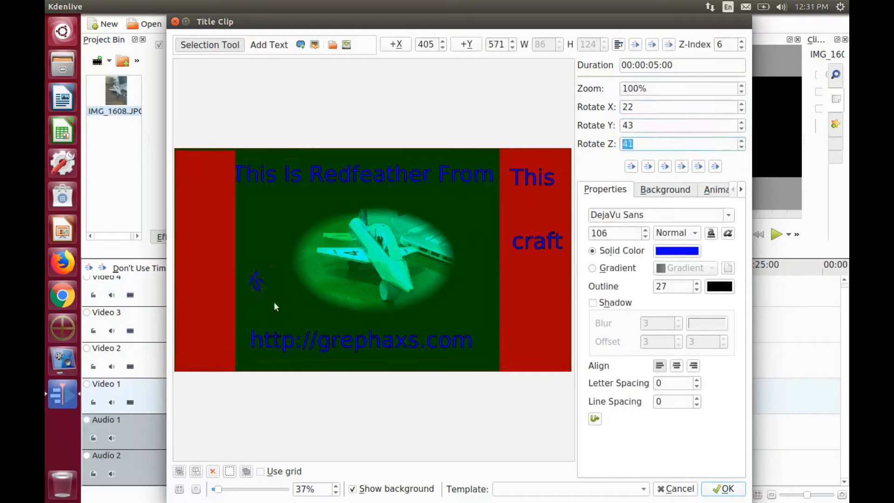
left_click_drag(273, 302, 315, 314)
- Add the text "Hand" in the green area at about X 351, Y 203, and rotate it by Y 6 and Z 34
key("alt+t")
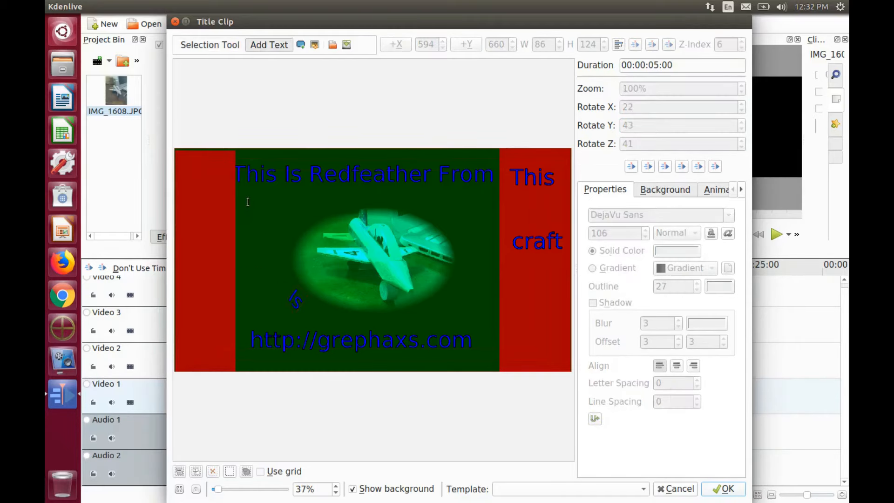
left_click(247, 202)
type("Hand")
scroll(744, 144, "up", 20)
scroll(743, 125, "up", 6)
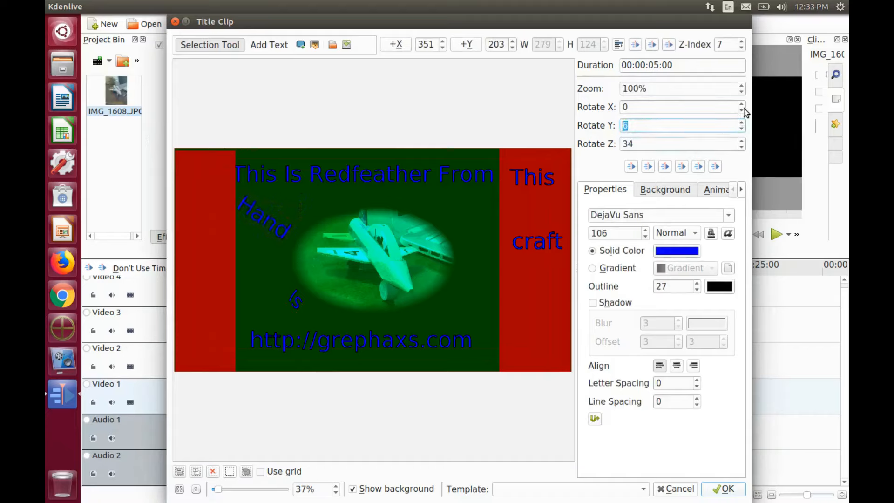
- Rotate "Hand" to X 25, Y 0, move it beside "Is" at about X 705, Y 736, and lower the web address to Y 902
scroll(744, 107, "up", 20)
left_click_drag(263, 217, 339, 322)
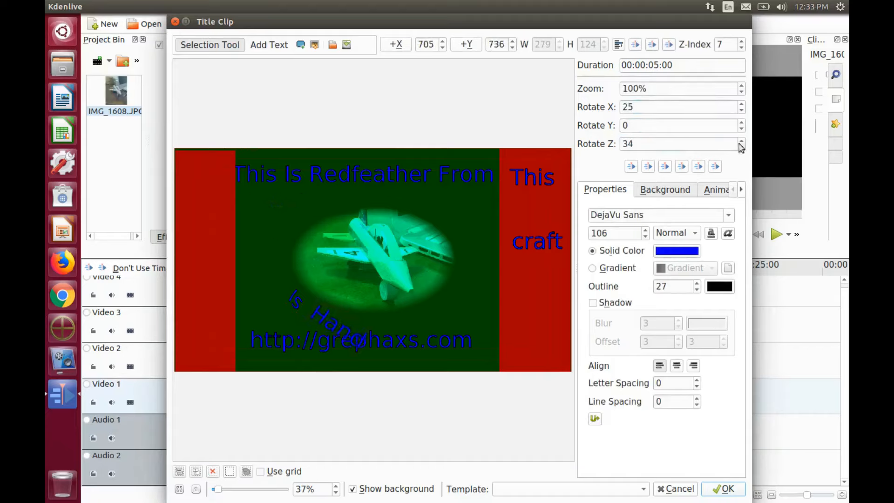
left_click(458, 293)
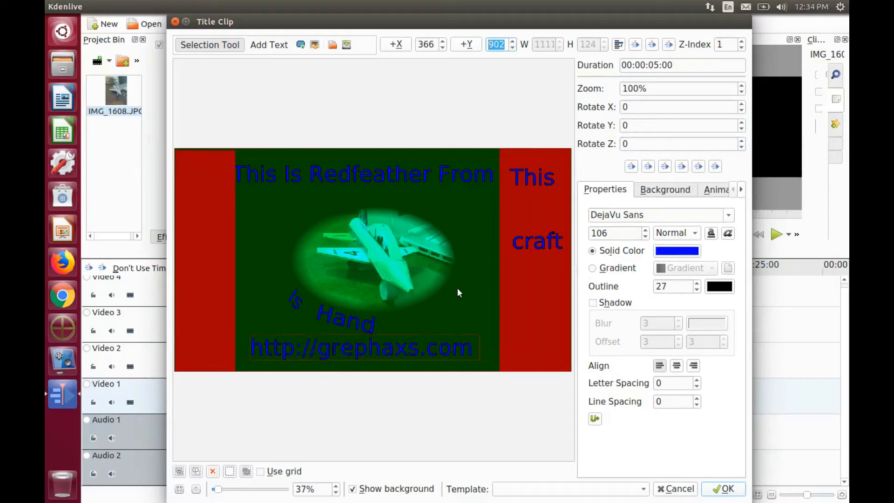
left_click(264, 209)
type("Crafted")
left_click_drag(277, 211, 419, 326)
scroll(743, 147, "down", 20)
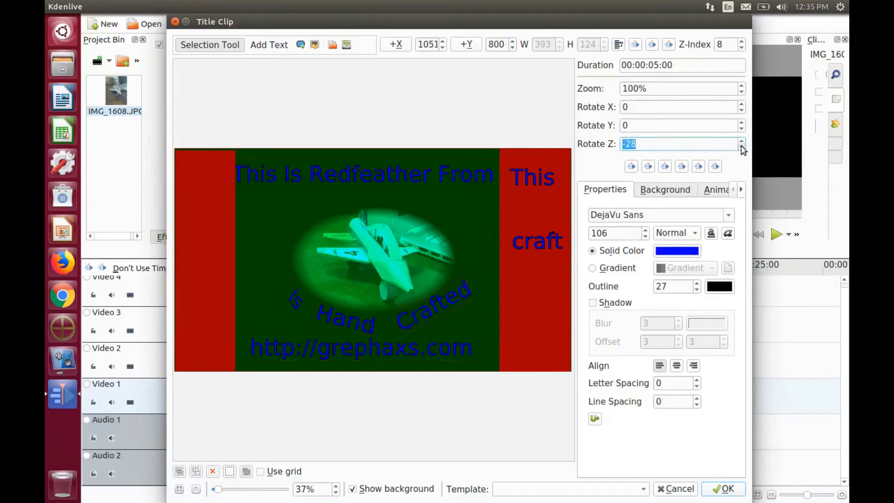
scroll(514, 44, "up", 14)
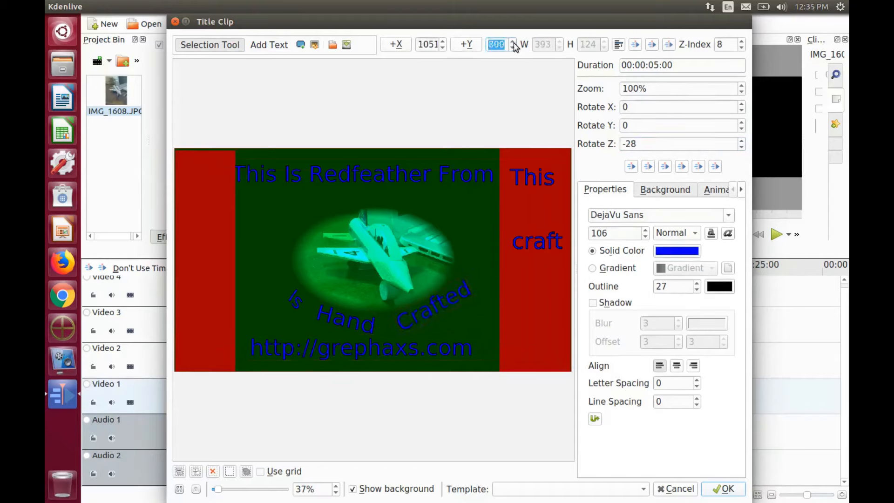
left_click(736, 131)
double_click(739, 111)
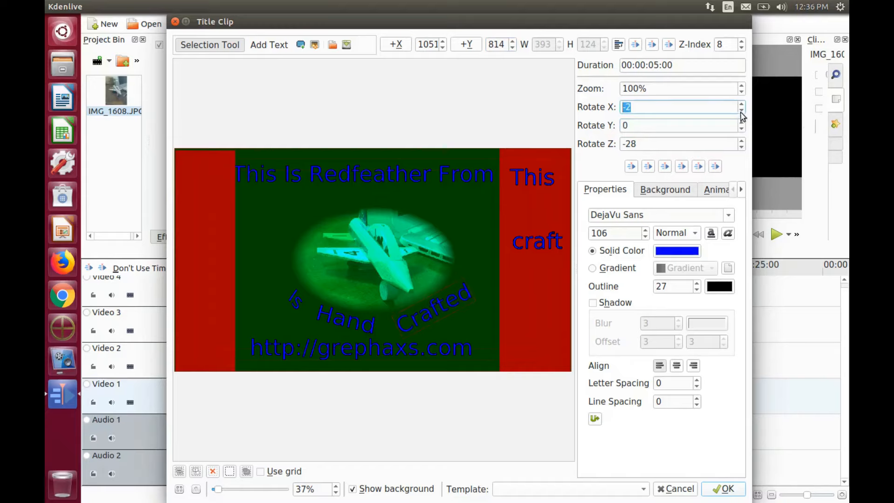
left_click(469, 296)
key("Delete")
- Add the text "craft" beside "Hand" at about X 1089, Y 803, and rotate it around Z so it curves upward under the airplane
left_click(269, 44)
left_click(401, 321)
type("craft")
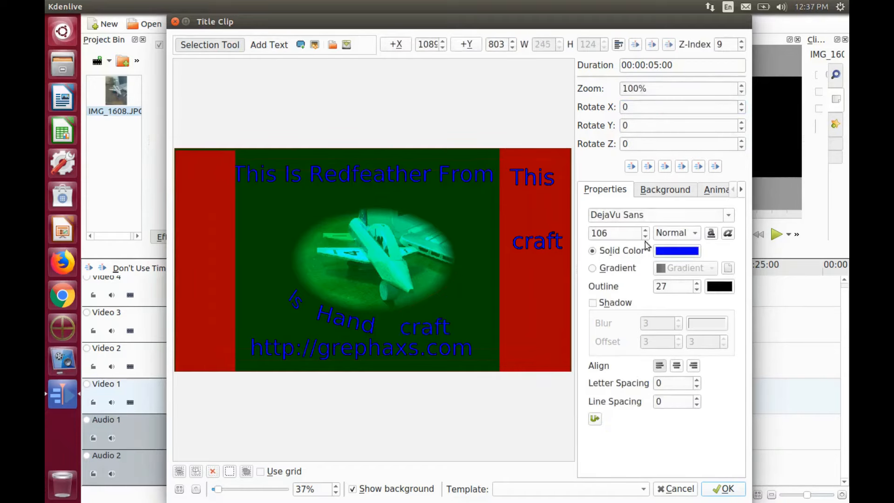
scroll(741, 143, "down", 20)
mouse_move(439, 295)
left_mouse_down()
mouse_move(428, 296)
mouse_move(457, 308)
mouse_move(446, 303)
left_mouse_up()
- Add the text "ed" after the slanted "craft", rotated by Z -38 and positioned at about X 1231, Y 724
left_click(263, 46)
left_click(454, 305)
type("ed")
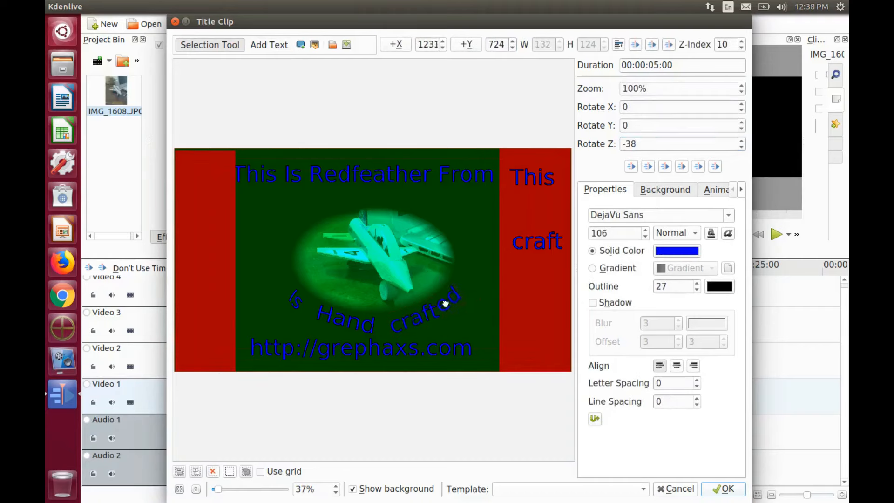
left_click(480, 314)
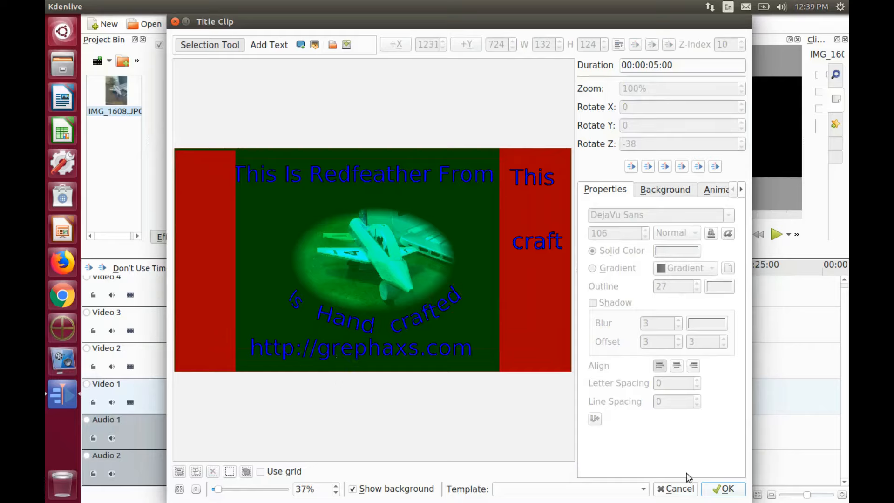
- Accept the title and place the title clip at the start of the Video 4 track, above the photo clip
left_click(726, 489)
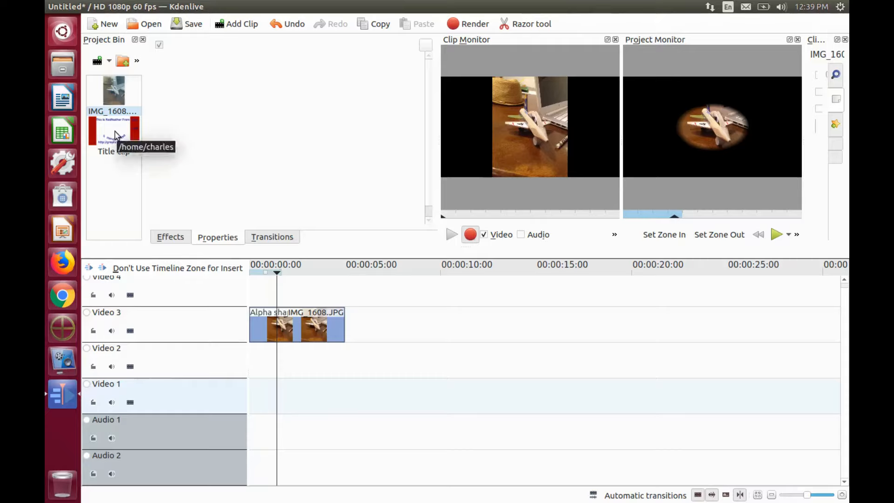
left_click_drag(115, 135, 293, 292)
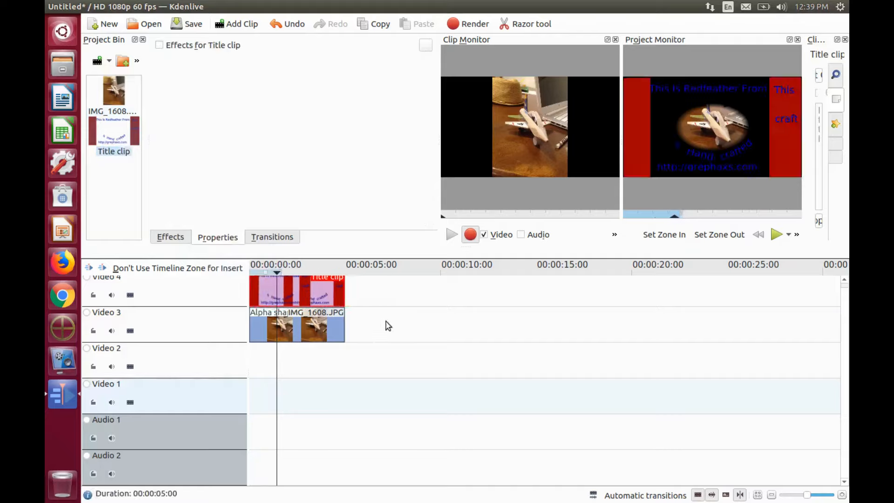